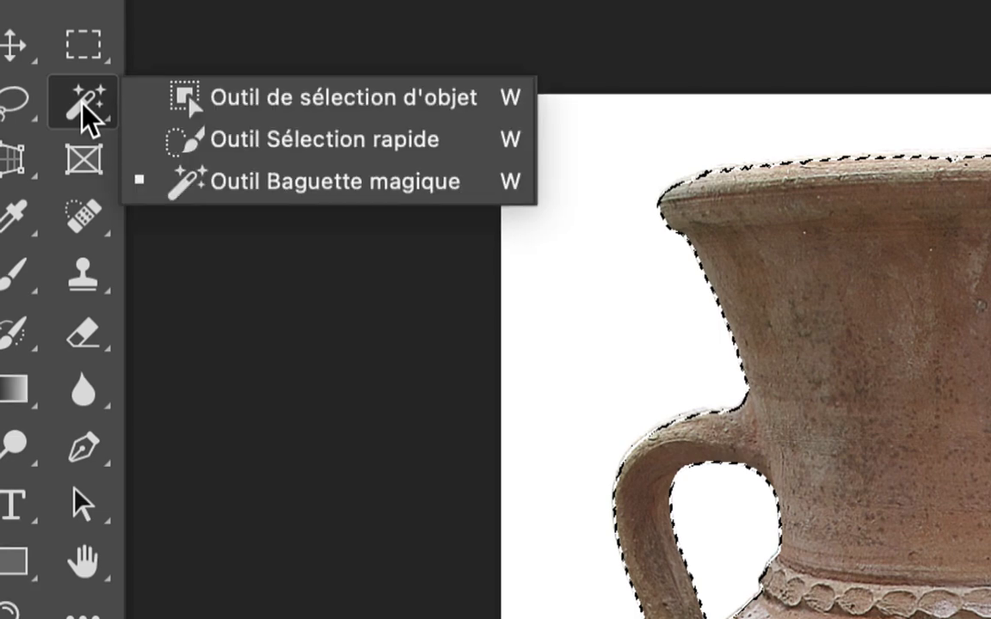
Step: Switch to the Object Selection tool and place a smaller Layers panel close to the vase image
click(146, 94)
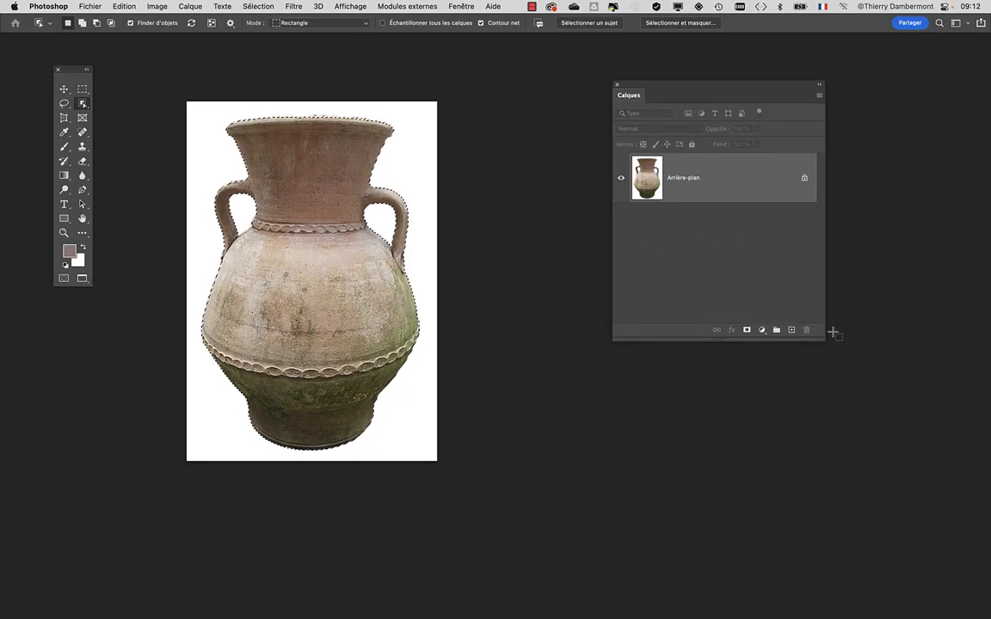
drag(822, 338, 769, 318)
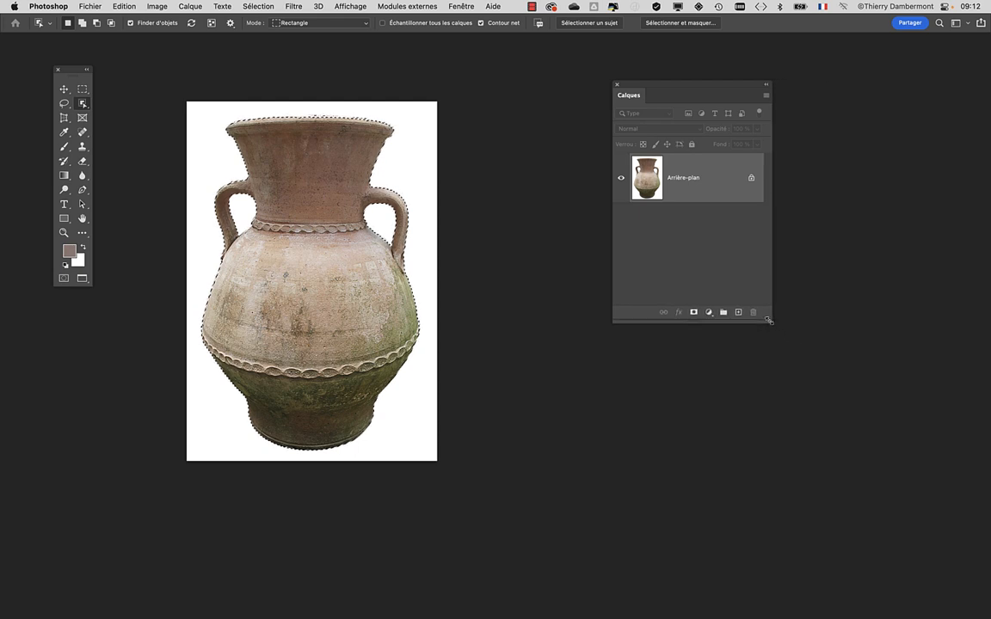
drag(644, 89, 511, 104)
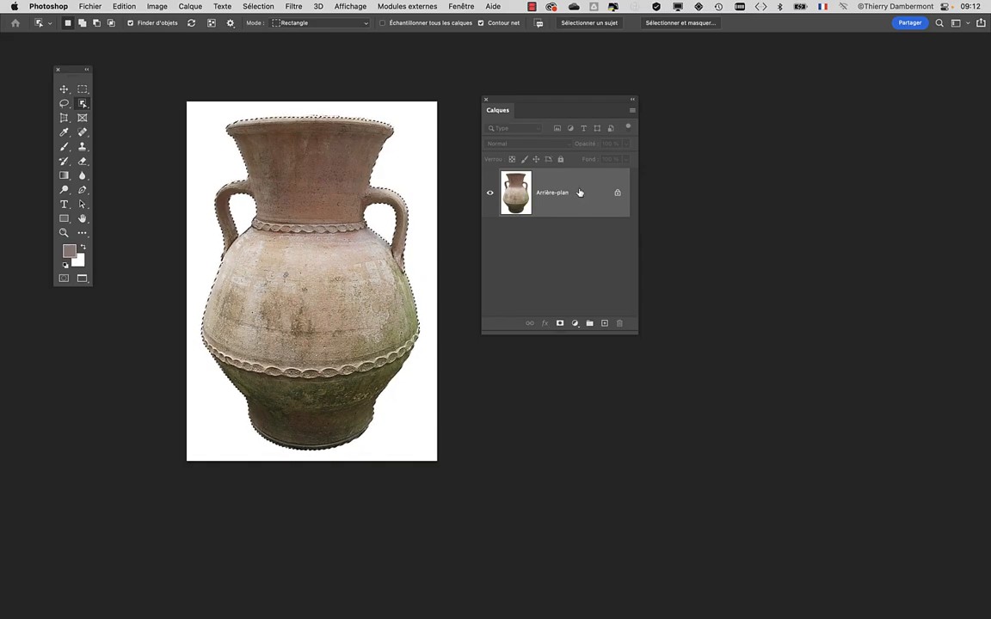
Step: Display the on-screen keyboard viewer to locate the deletion key, and close it again
click(826, 6)
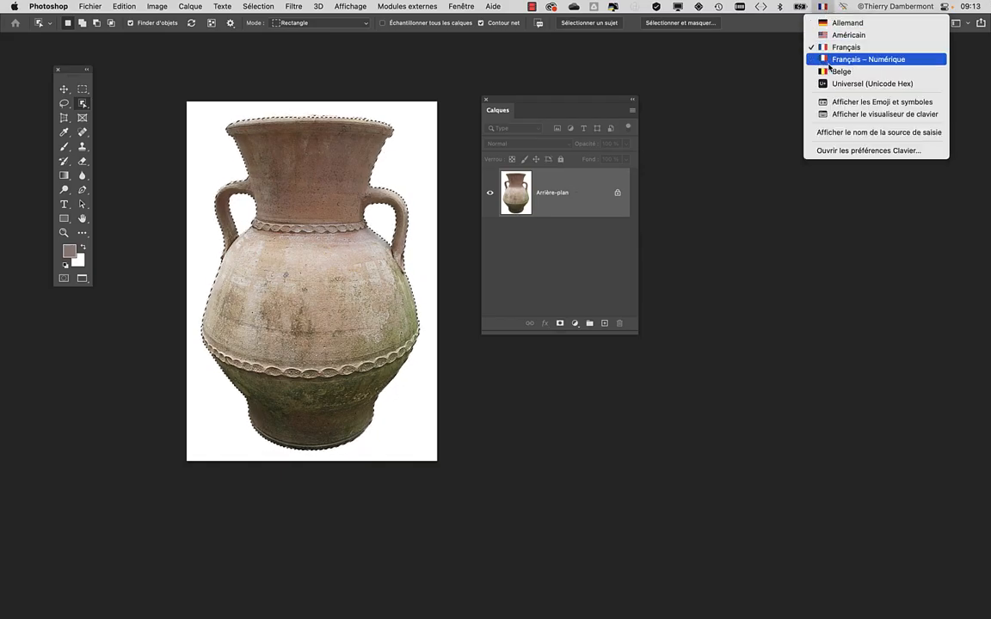
click(849, 116)
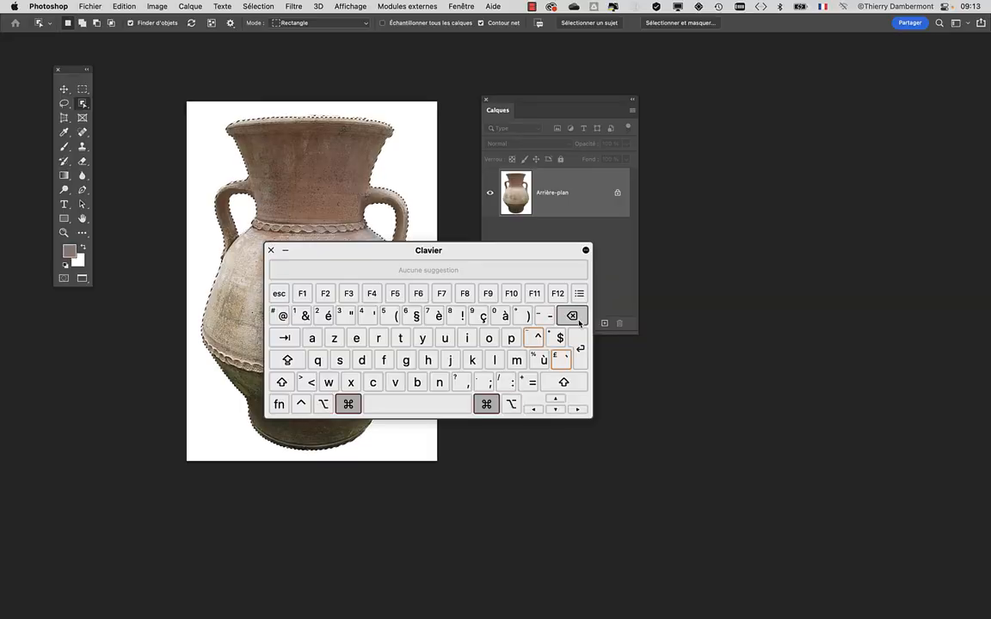
click(580, 323)
click(271, 251)
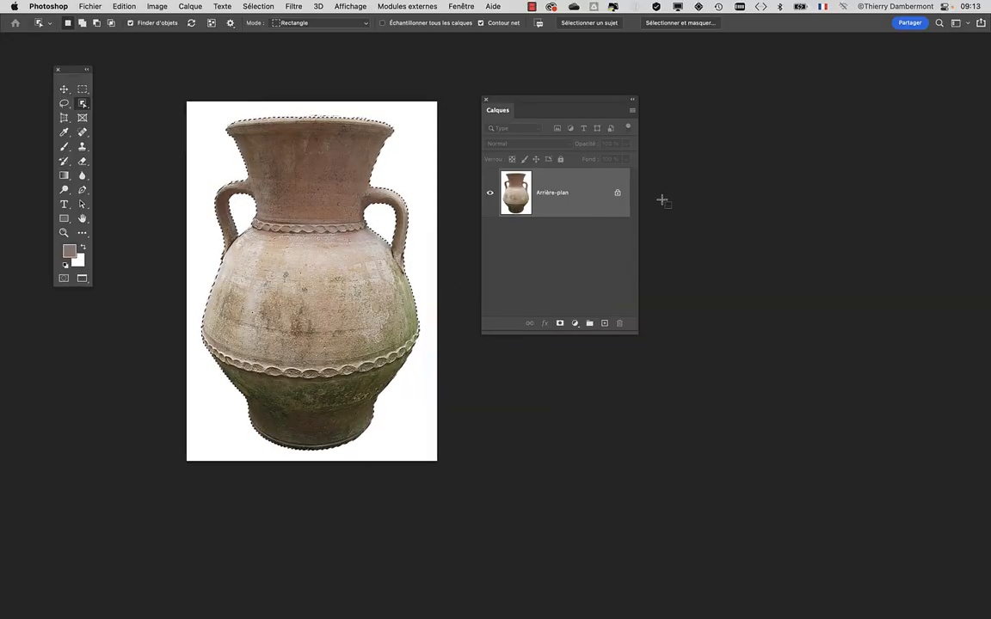
Step: Try to clear the selected vase on the locked background layer and cancel the Fill dialog
key(shift+BackSpace)
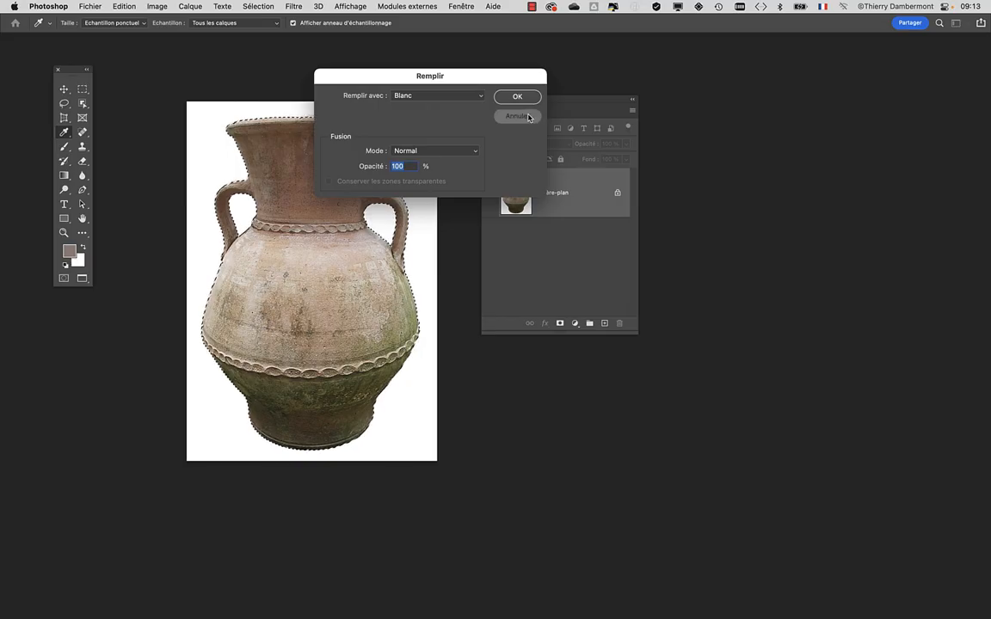
click(527, 116)
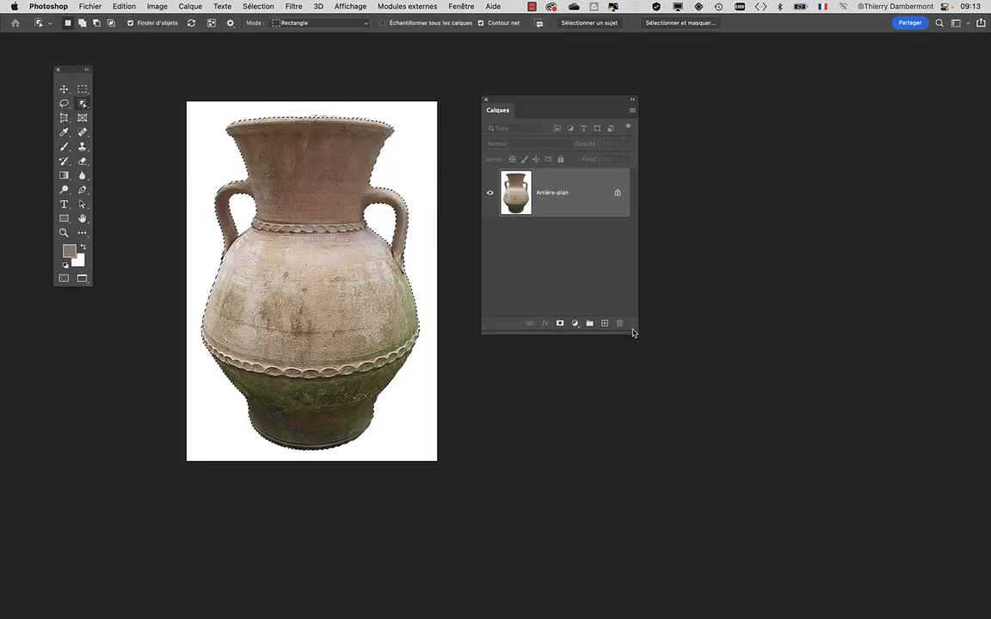
Step: Widen the Layers panel and convert the locked Arrière-plan background into a regular layer with the default settings
drag(635, 330, 723, 301)
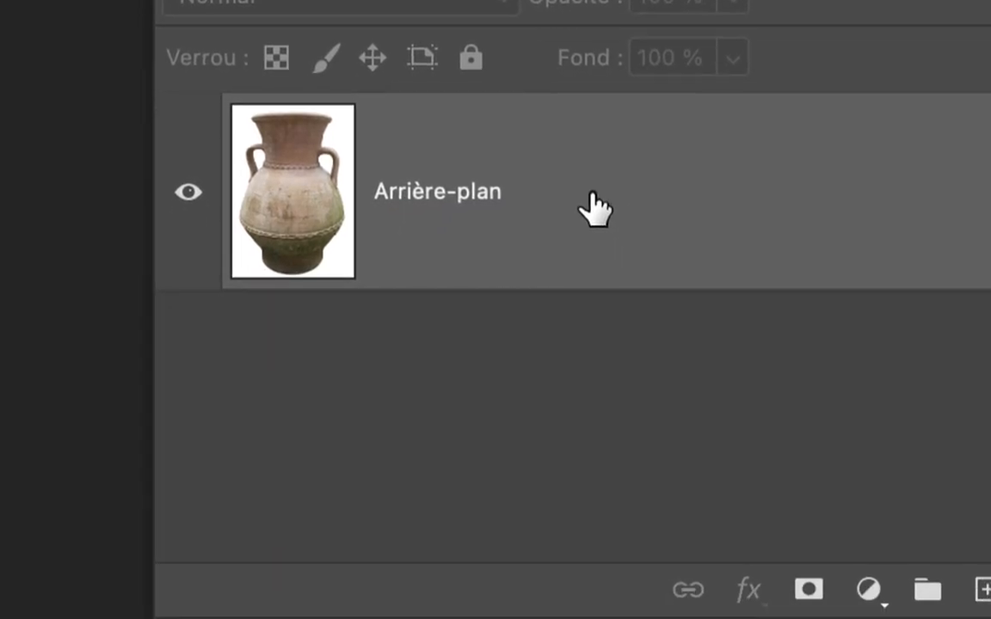
double_click(609, 209)
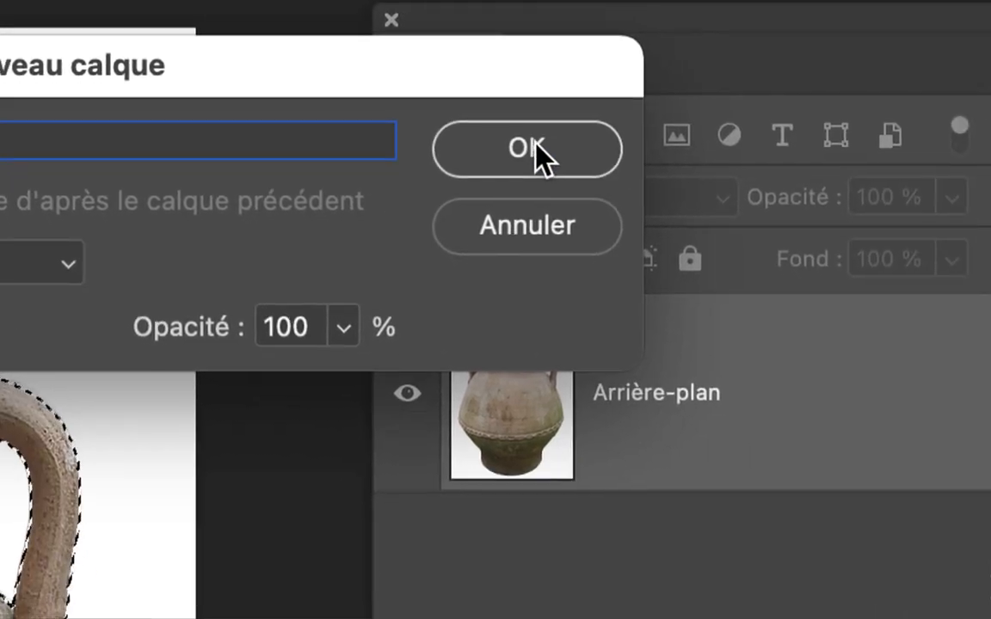
click(980, 184)
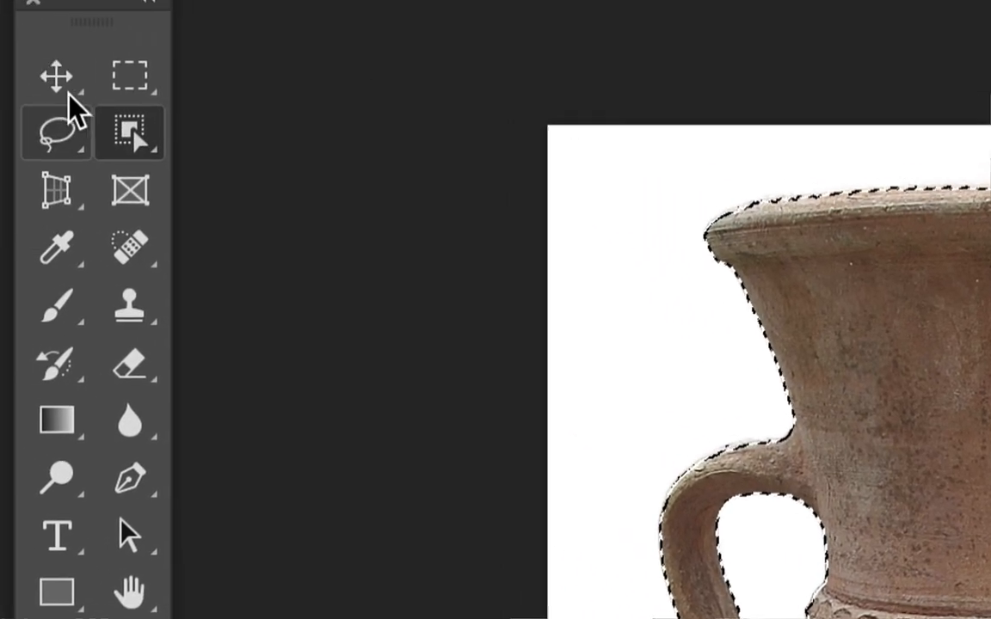
Step: With the Move tool active, delete the selected vase from the layer and undo the deletion
click(57, 90)
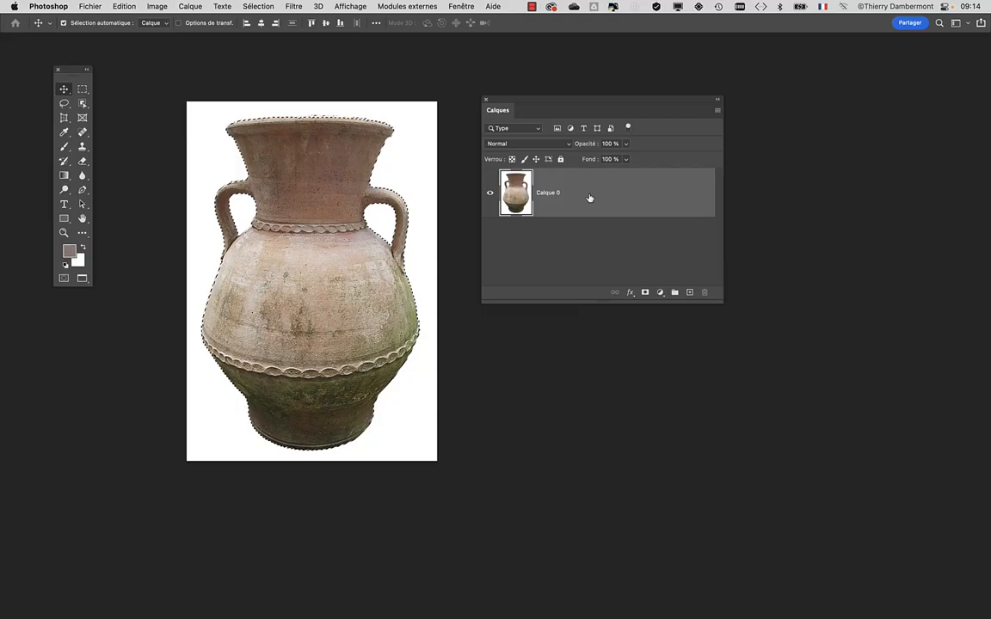
key(Delete)
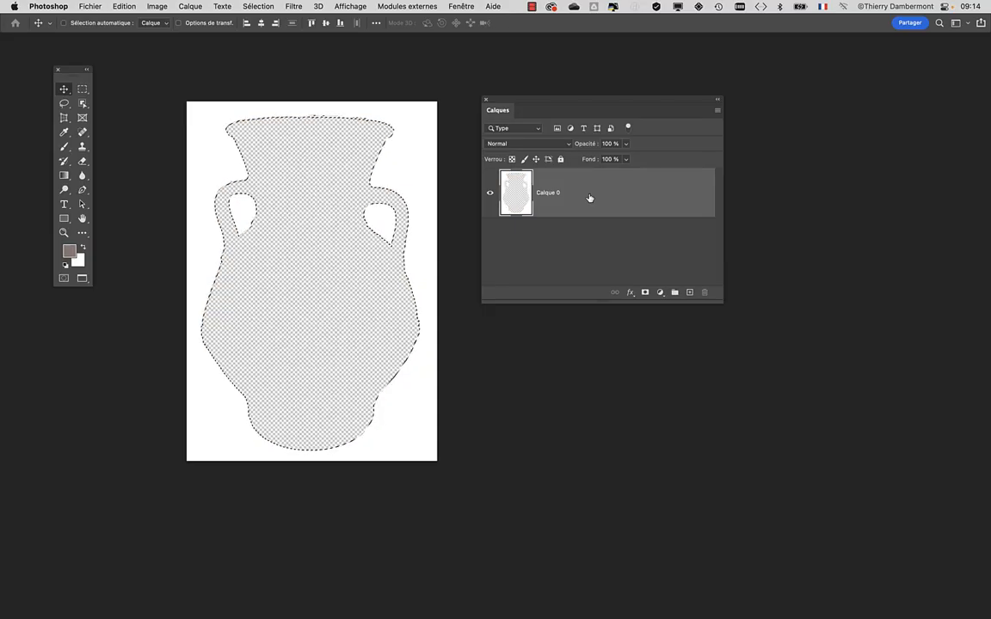
key(super+z)
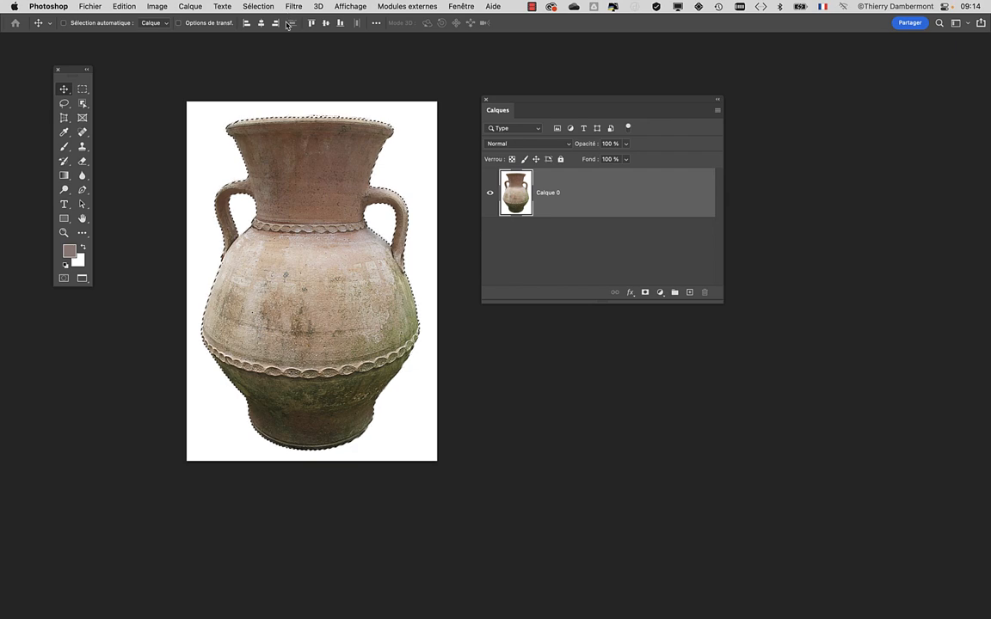
Step: Move the Layers panel clear of the image and invert the vase selection to target the white surroundings
drag(517, 102, 651, 108)
scroll(342, 201, up, 5)
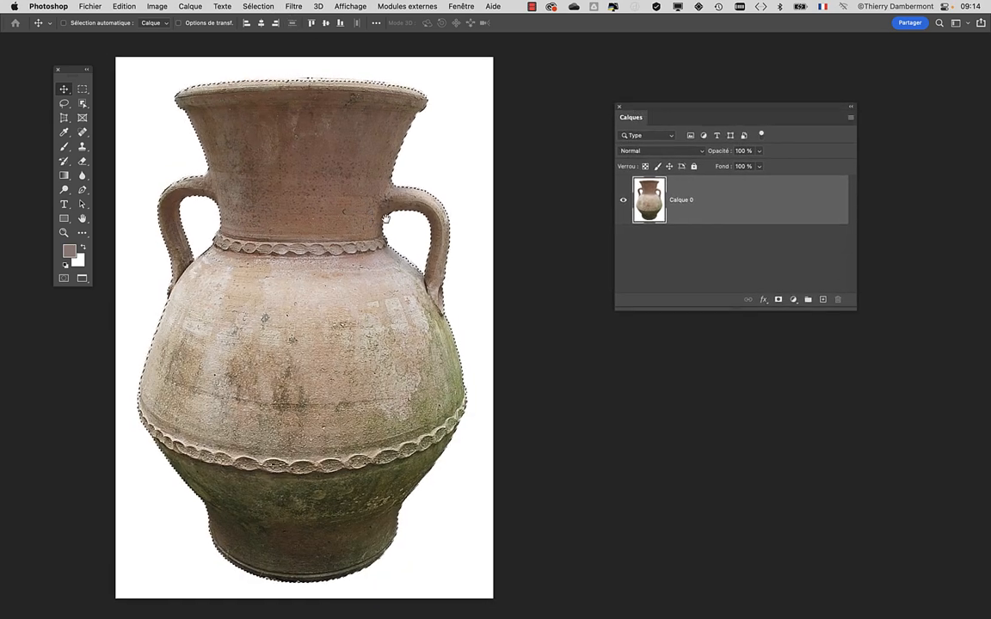
drag(386, 215, 491, 195)
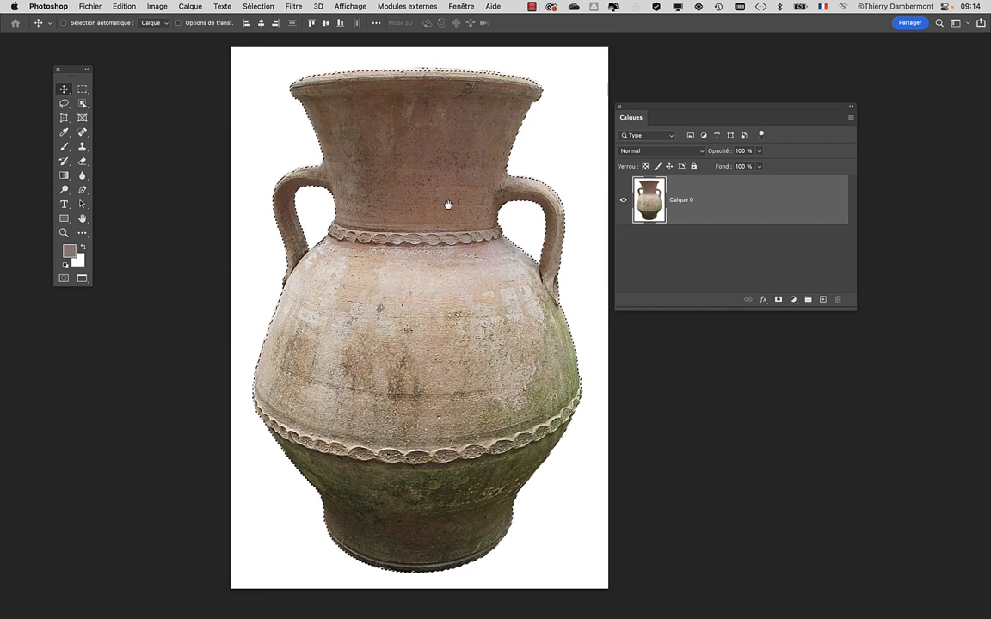
click(258, 6)
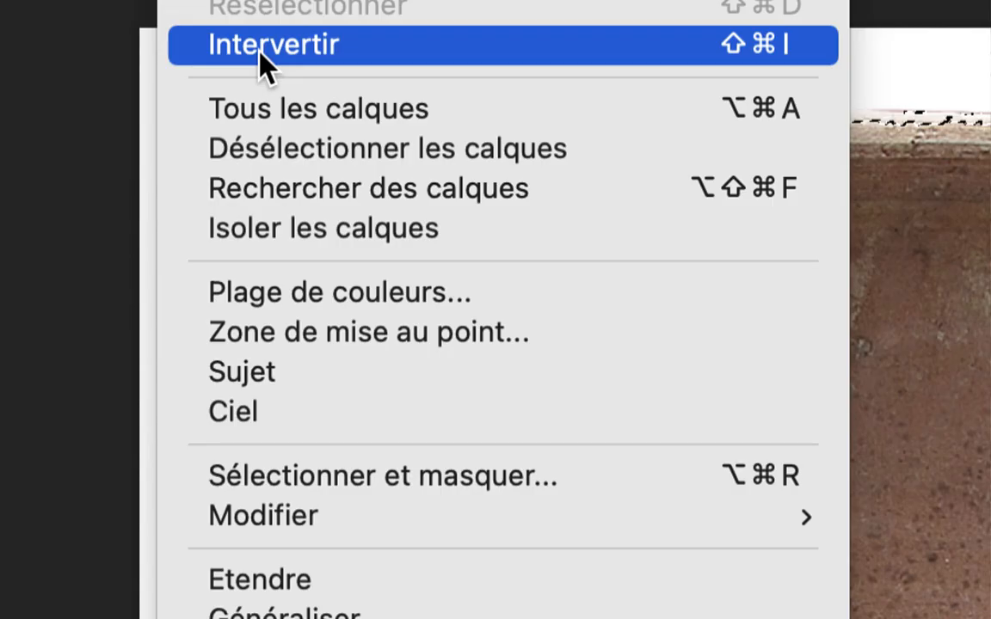
click(262, 54)
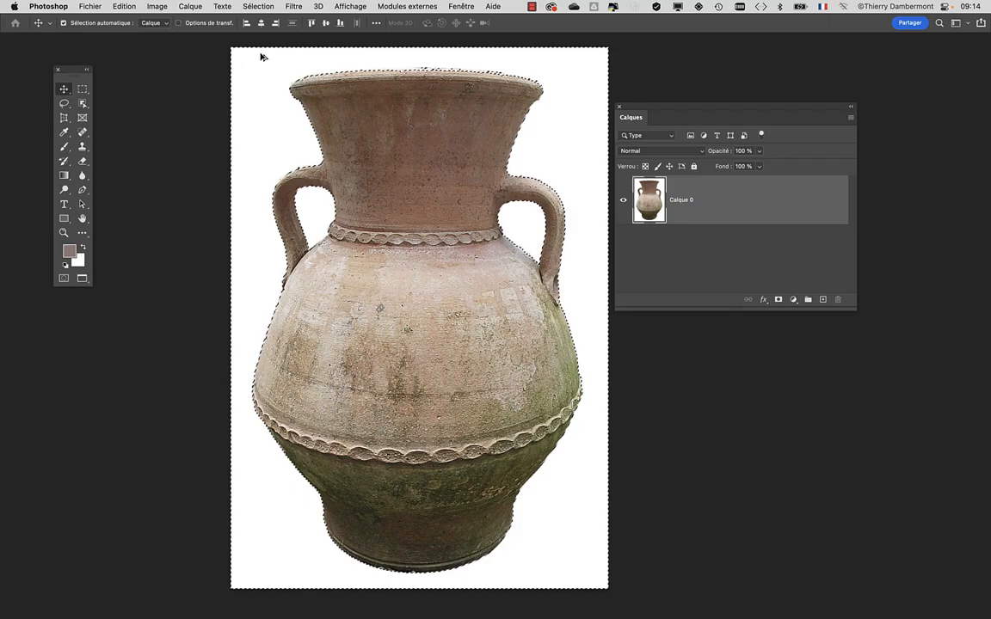
Step: Delete the selected white area around the vase and clear the selection
key(super+minus)
key(super+minus)
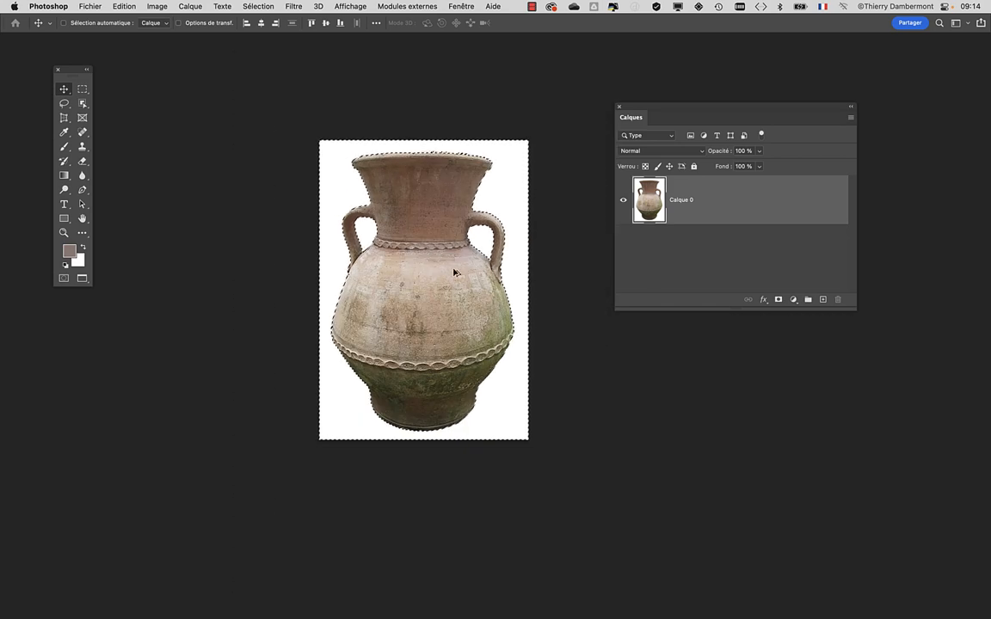
key(BackSpace)
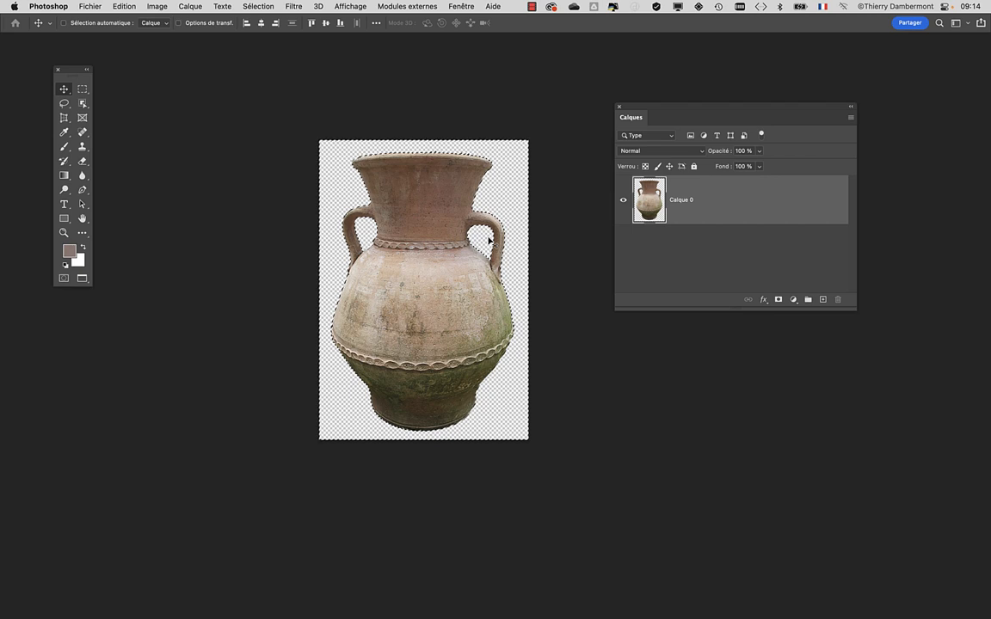
click(257, 6)
click(261, 31)
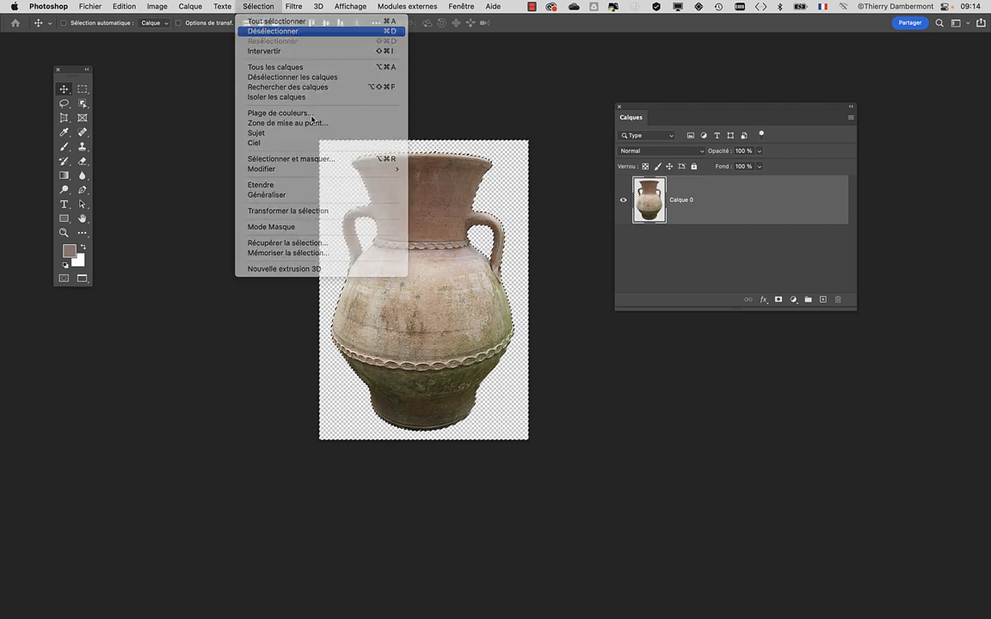
Step: Revert the document to its last saved version, restoring the locked background layer
click(91, 6)
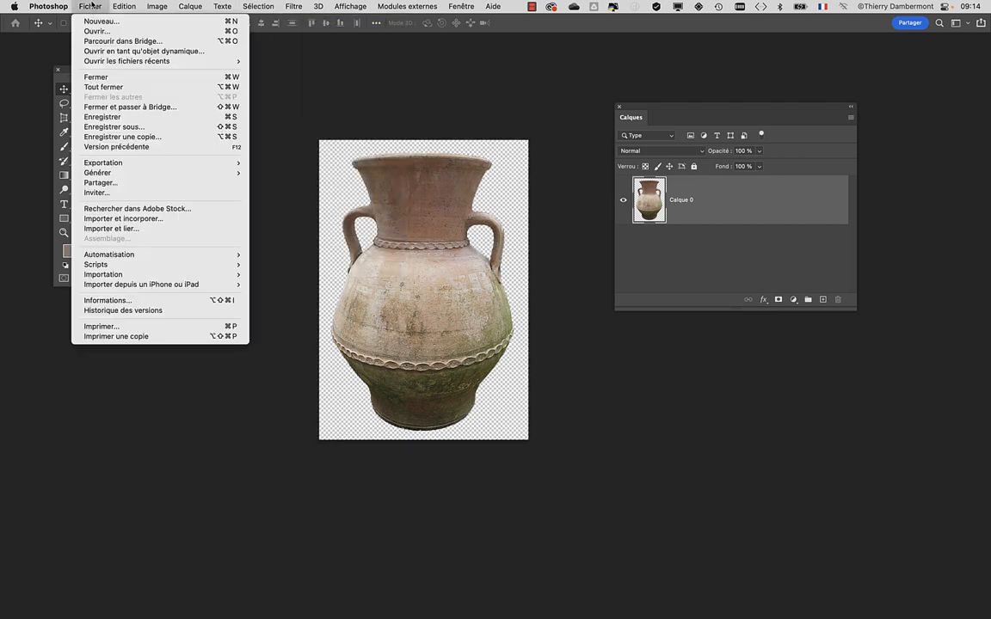
click(133, 148)
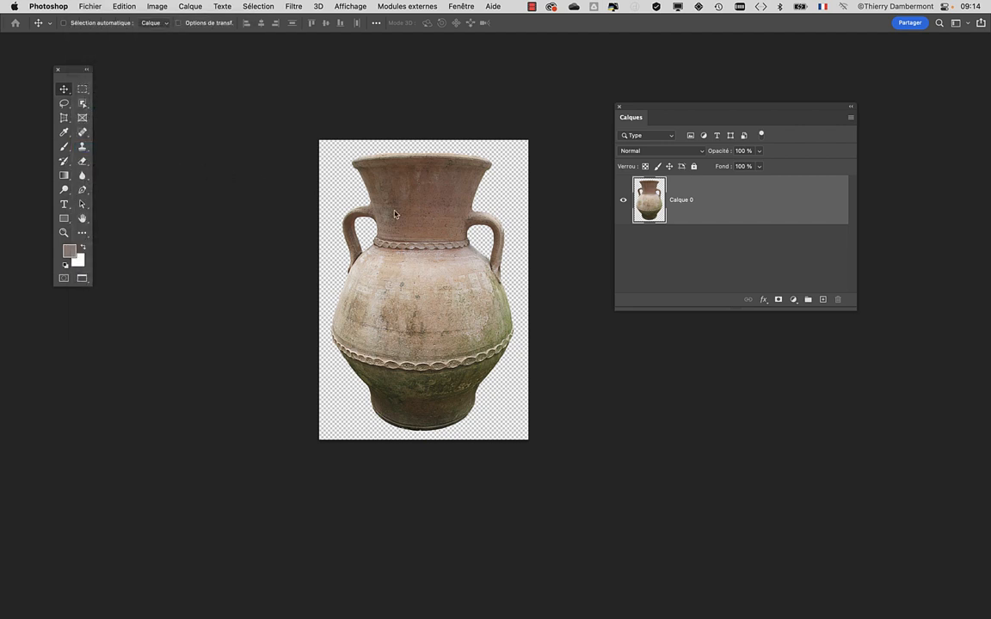
scroll(461, 213, up, 2)
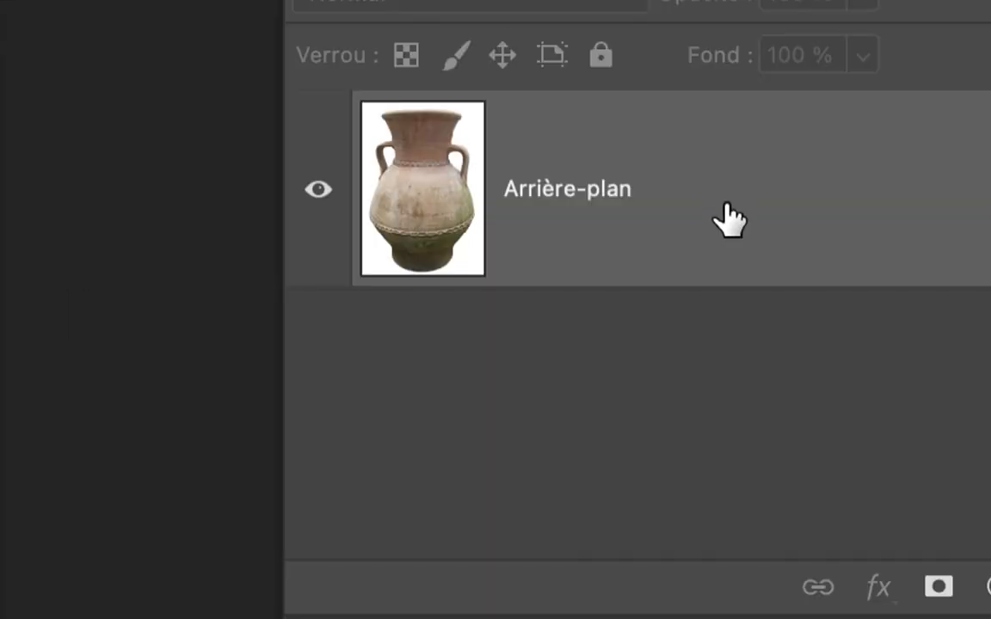
drag(725, 218, 726, 201)
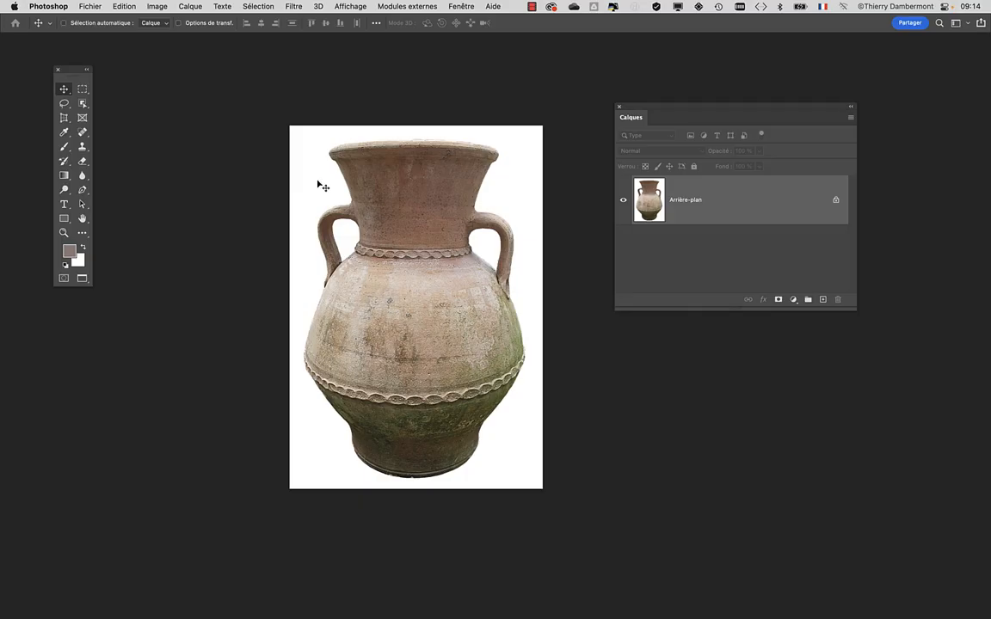
Step: Select the vase automatically with Select Subject (Sujet) and invert the selection
click(257, 6)
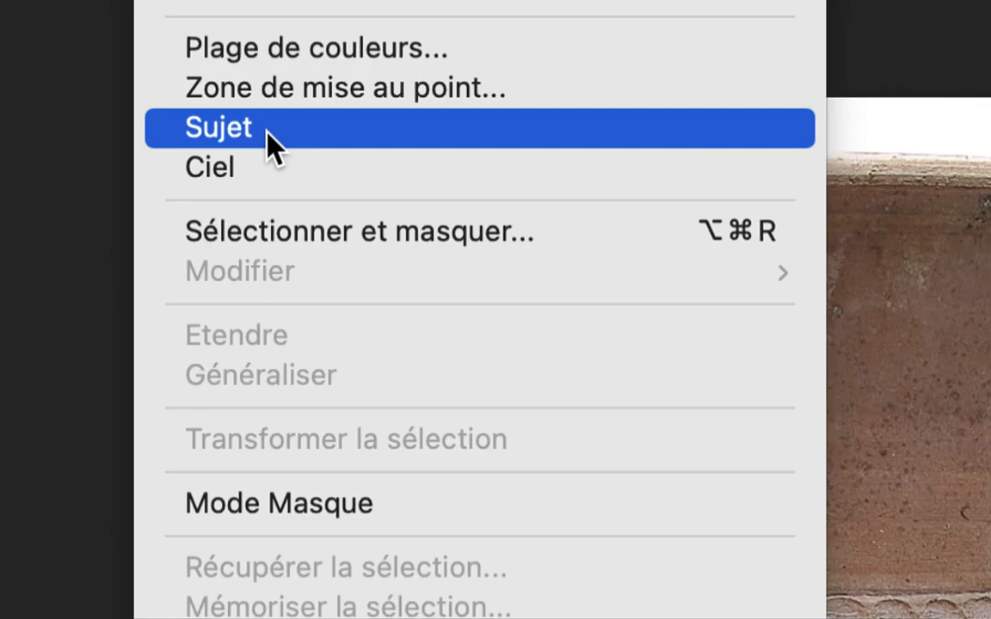
click(268, 134)
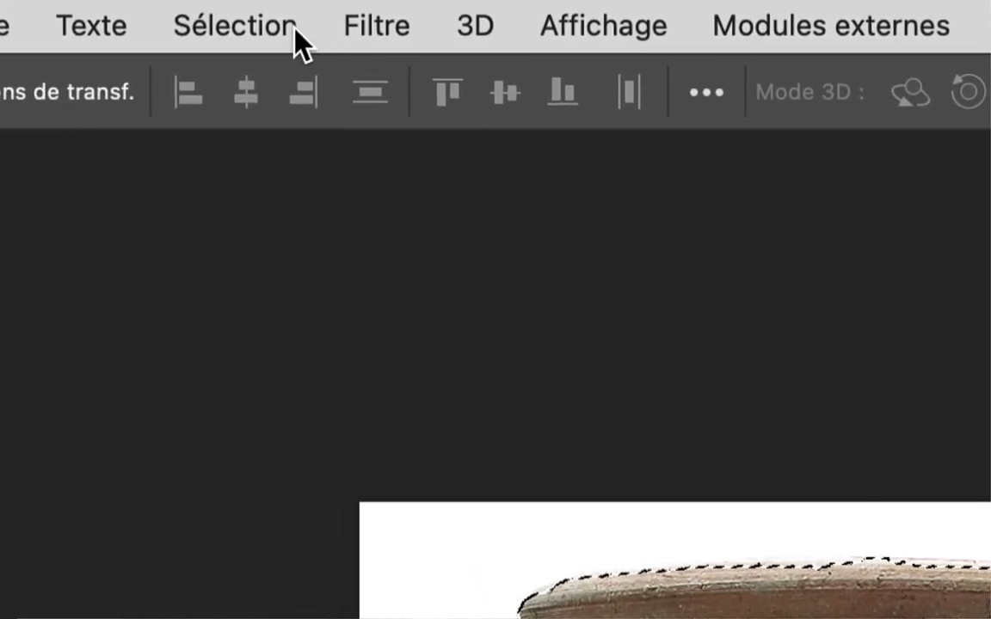
click(290, 33)
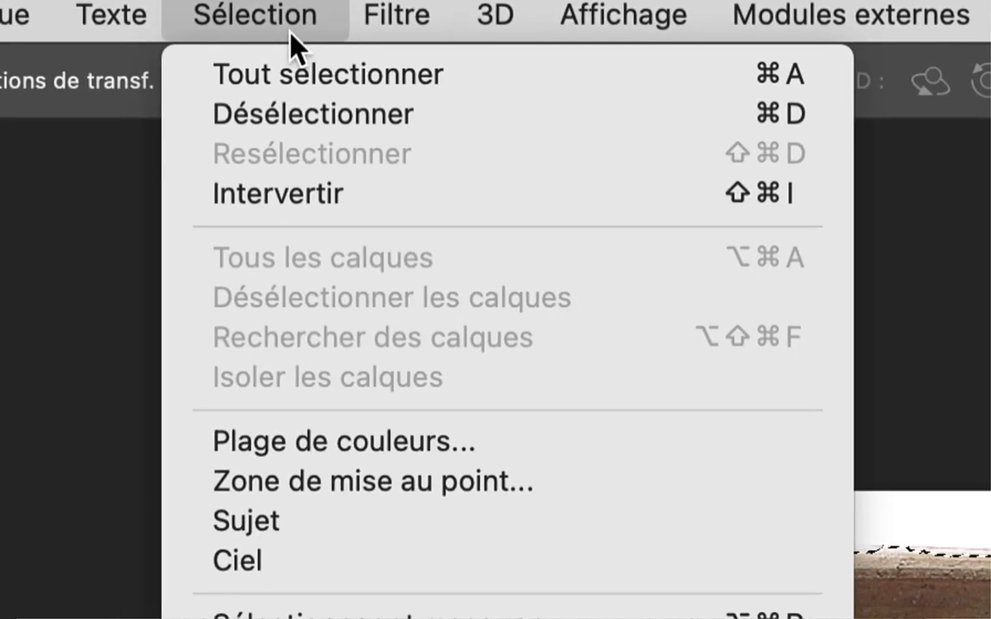
click(281, 198)
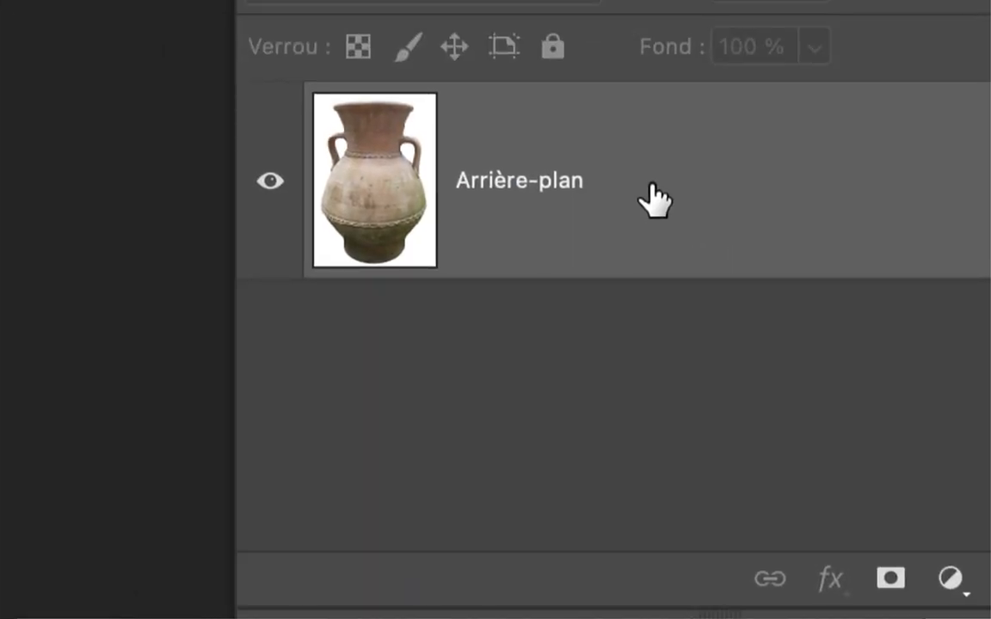
Step: Convert the locked Arrière-plan background into a regular layer, accepting the default settings at 100% opacity
double_click(563, 184)
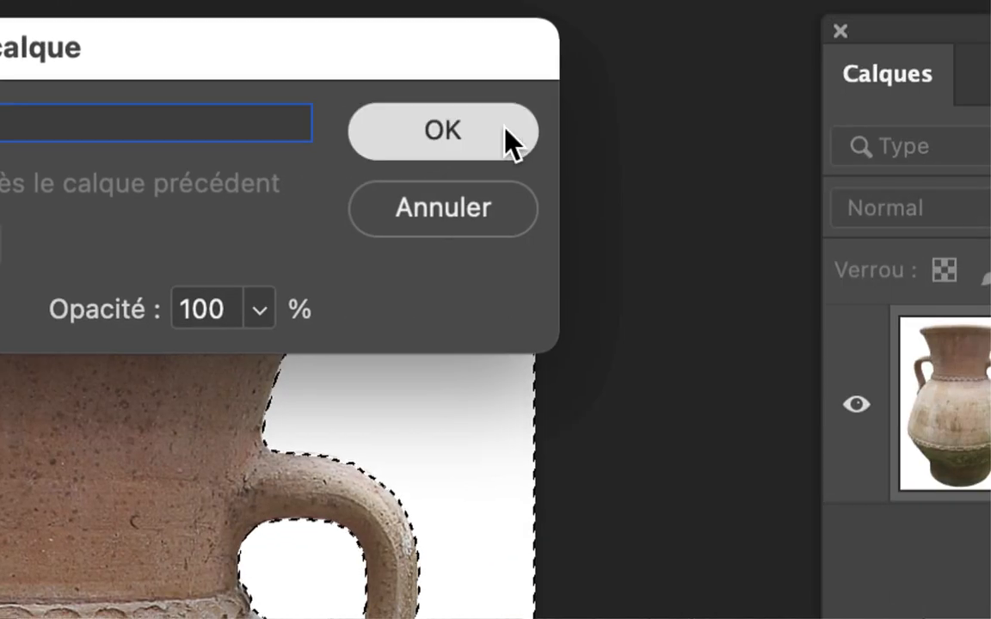
click(972, 133)
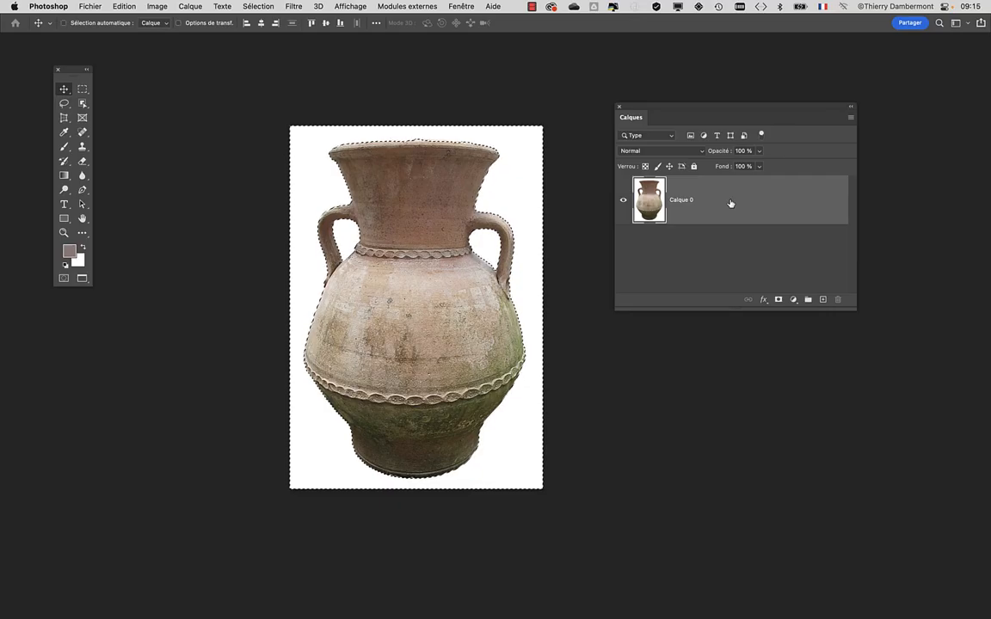
Step: Erase the selected white surroundings of the vase to transparency and deselect everything
key(Delete)
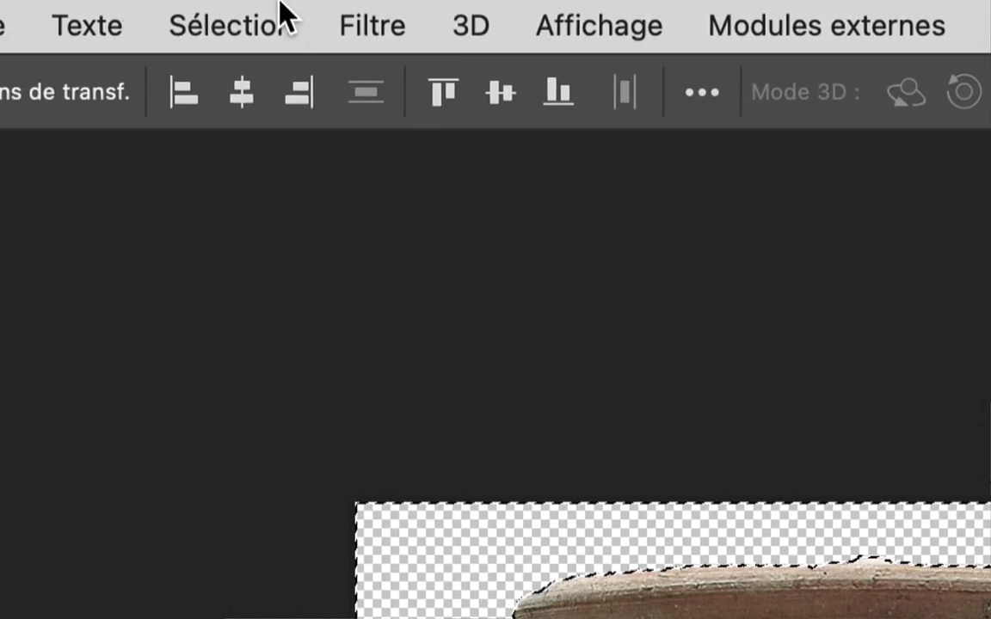
click(263, 6)
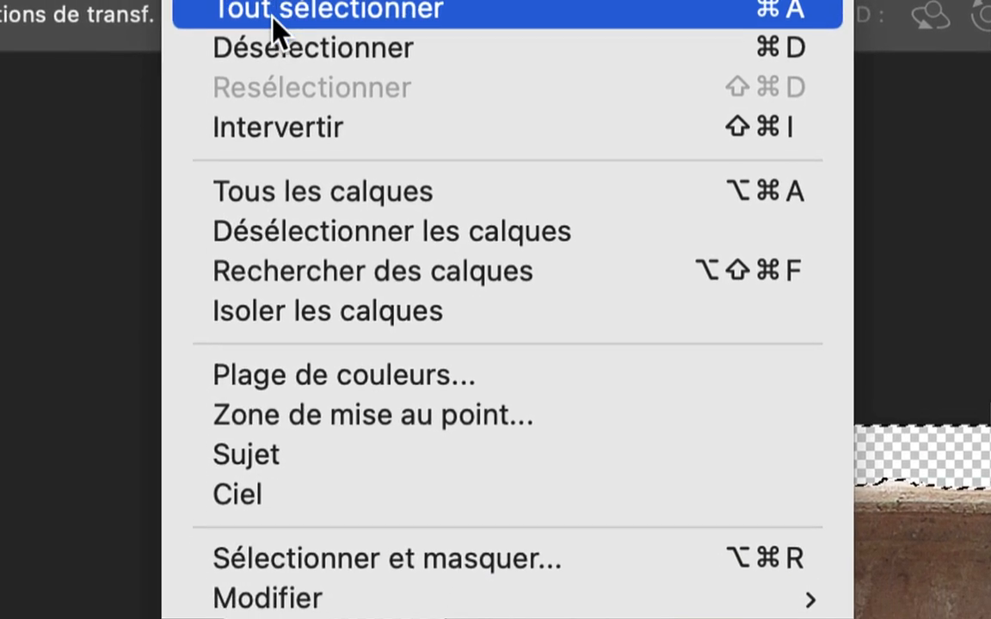
click(263, 114)
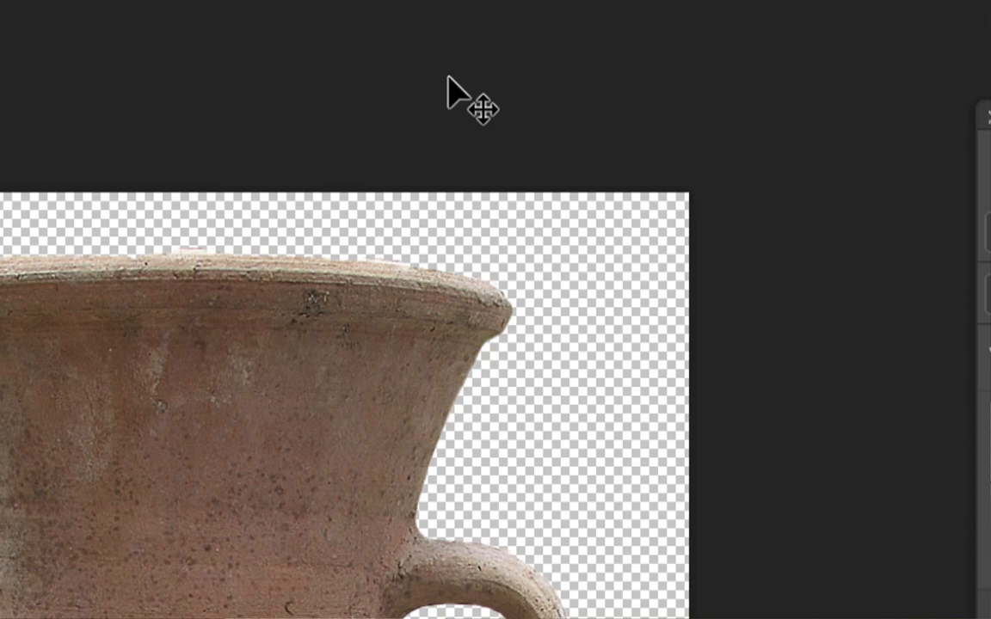
Step: Examine the rim and outline of the cut-out vase for leftover background pixels
scroll(387, 132, up, 6)
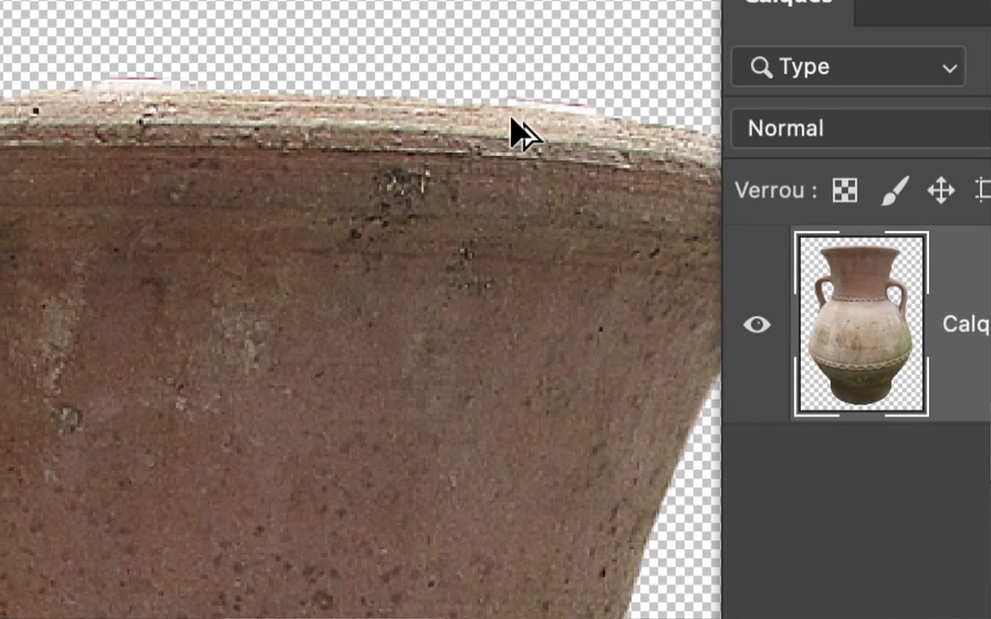
scroll(518, 133, down, 5)
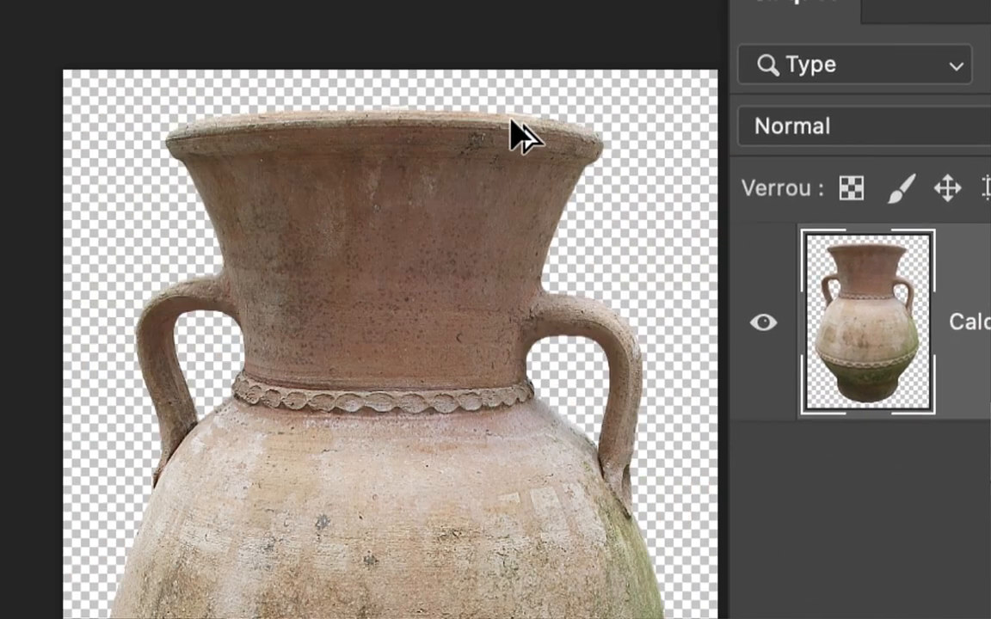
scroll(511, 121, down, 3)
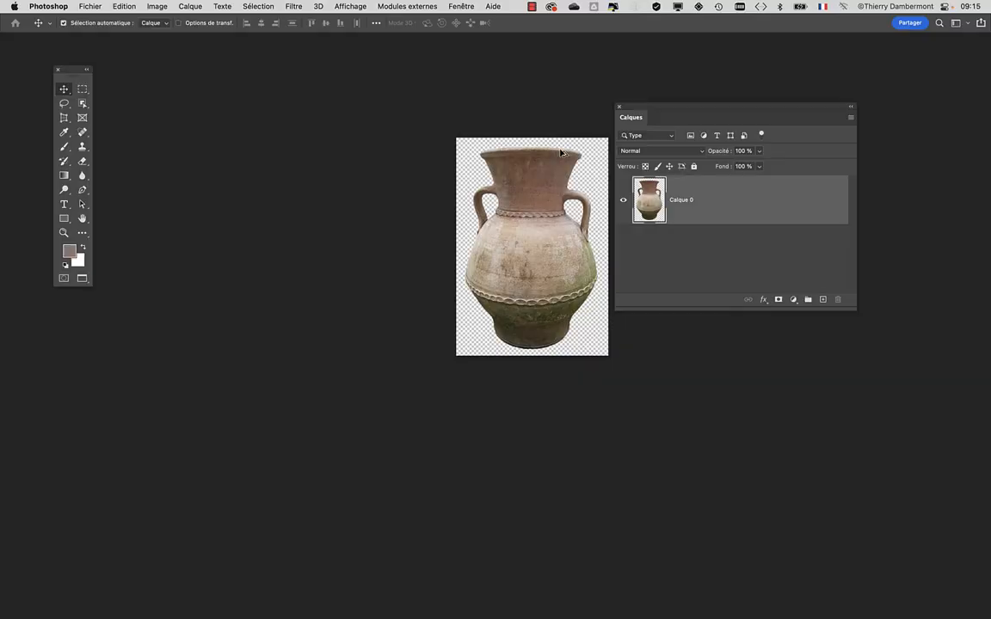
scroll(560, 153, up, 2)
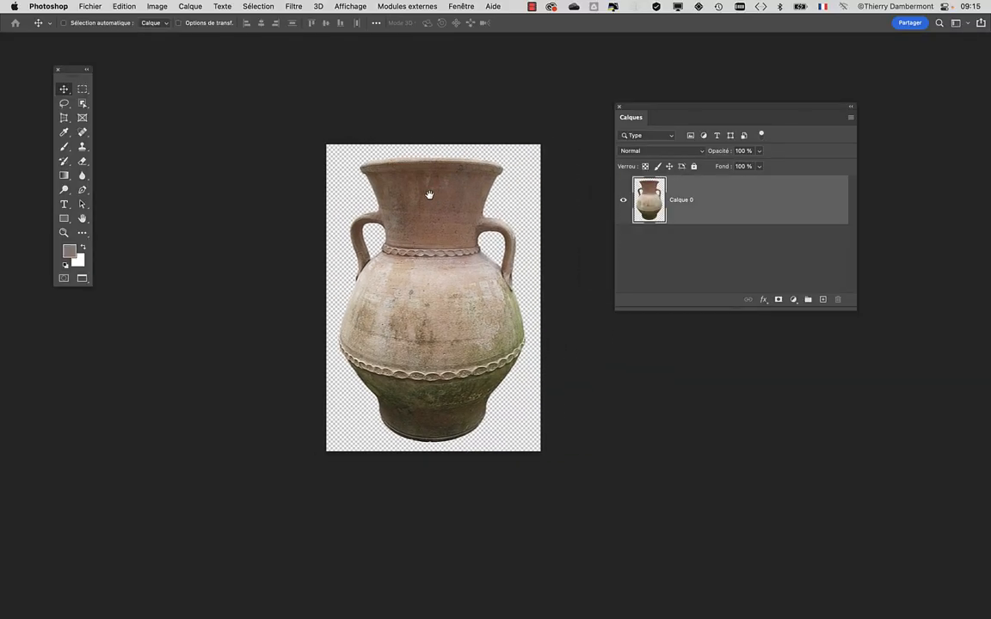
scroll(425, 207, up, 4)
scroll(425, 207, down, 2)
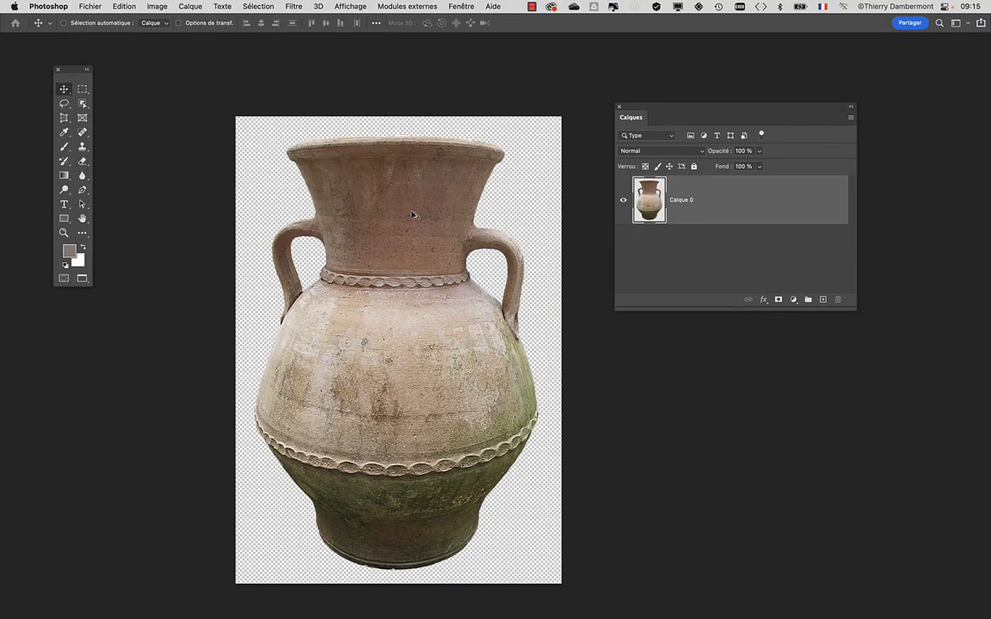
scroll(385, 220, down, 2)
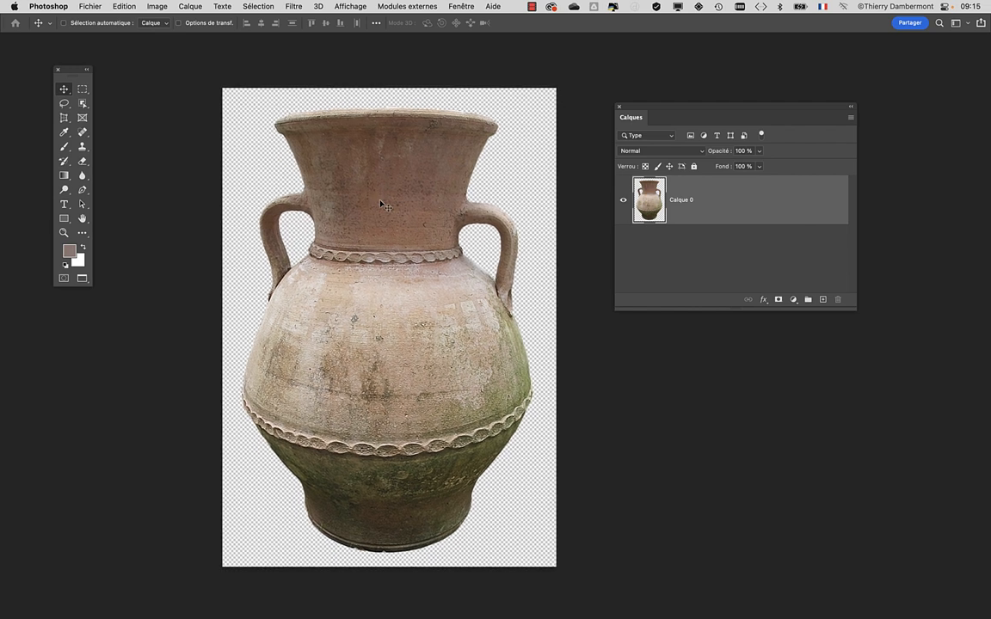